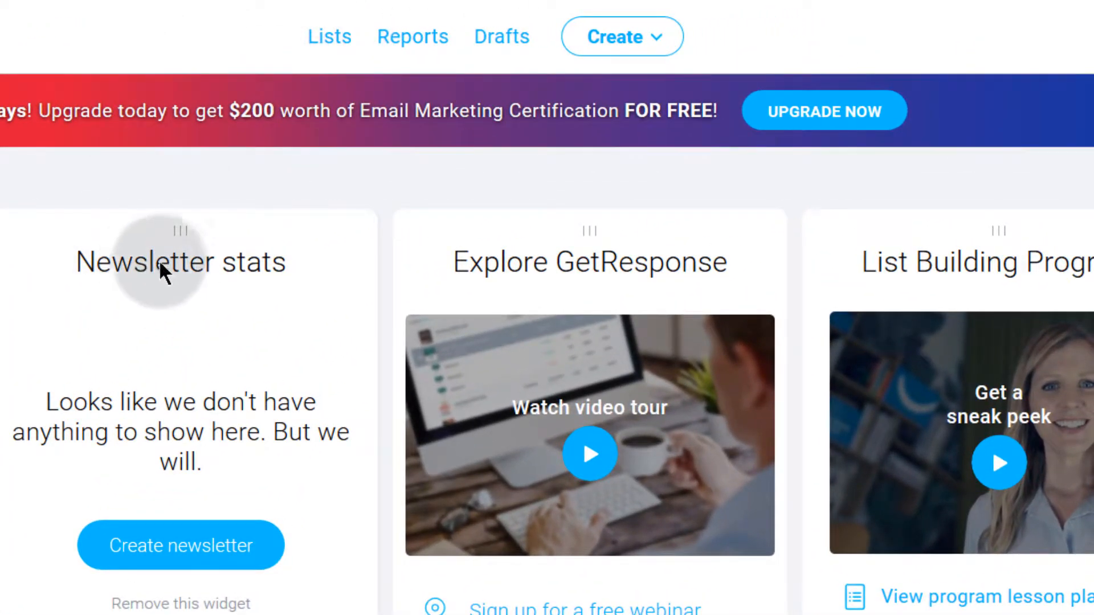
- Open the contact lists page and try to create a new list named Business2
left_click(326, 41)
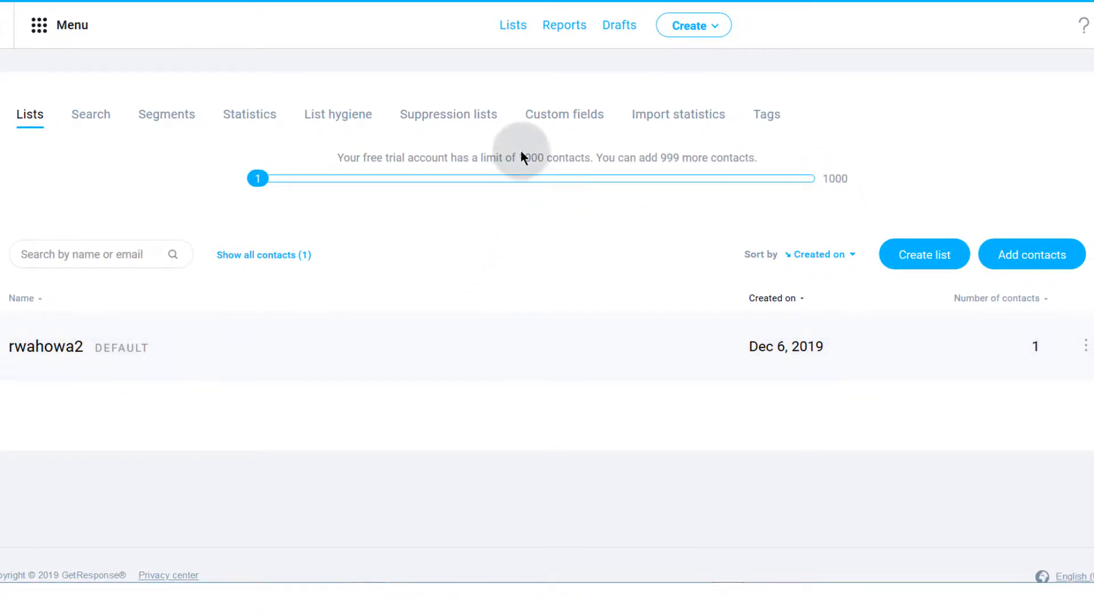
left_click_drag(520, 157, 587, 152)
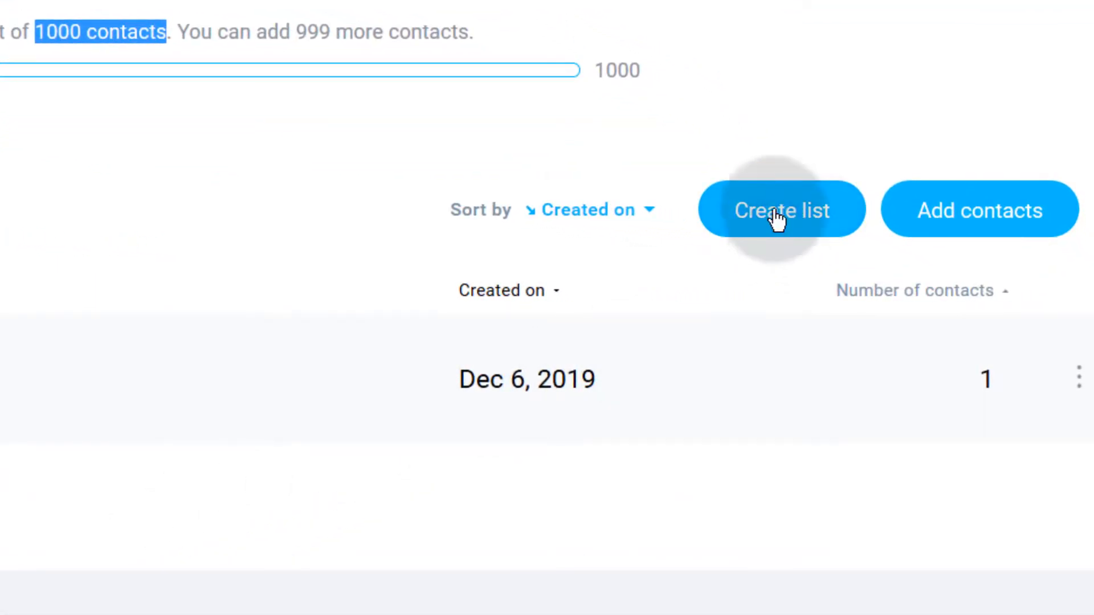
left_click(770, 220)
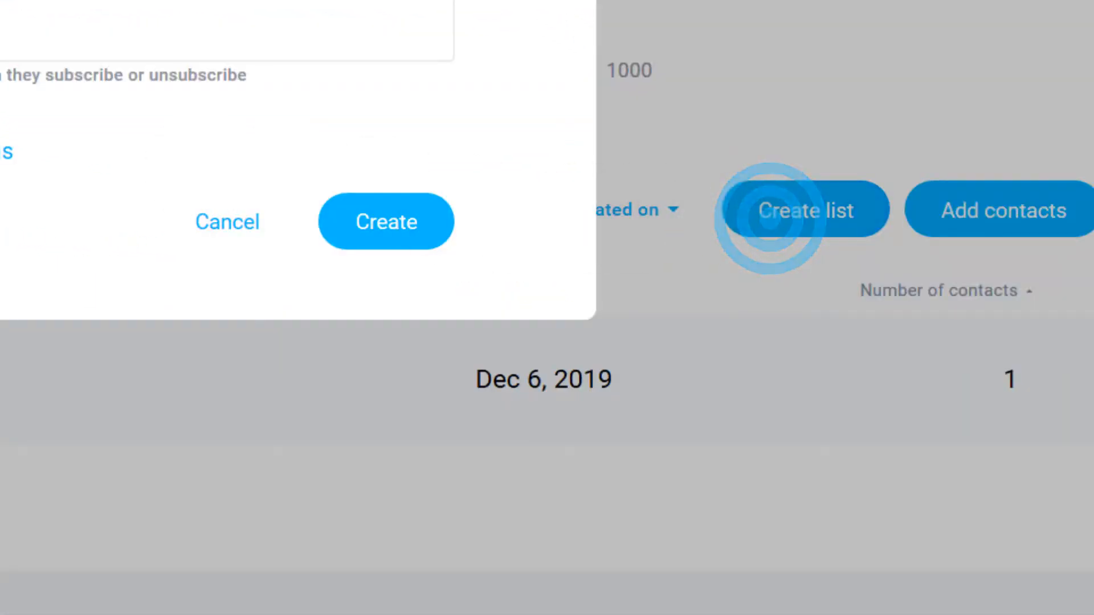
left_click(214, 199)
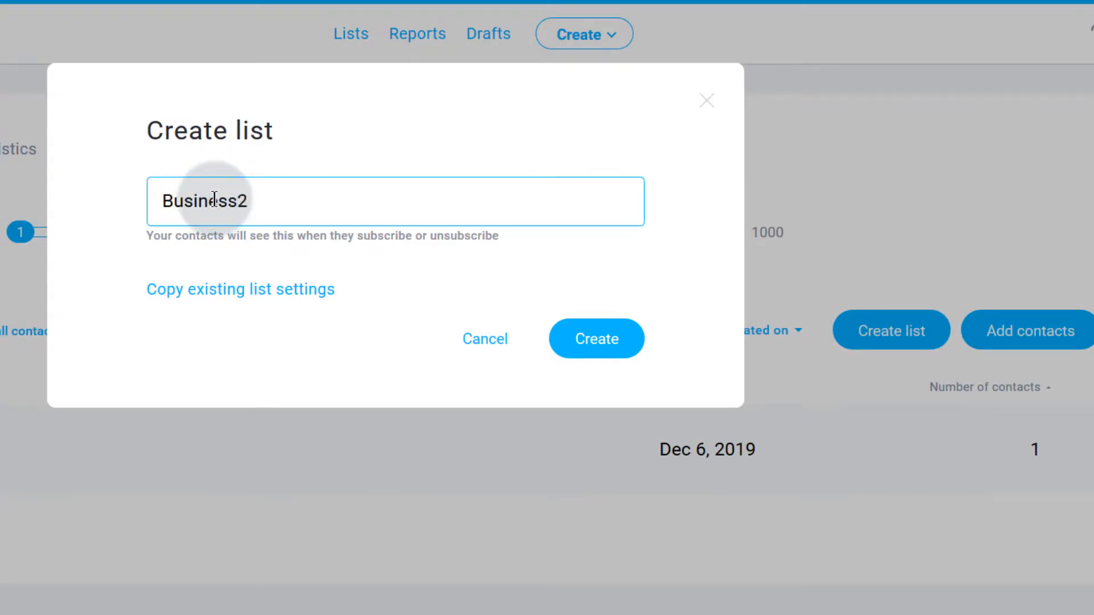
type("Business2")
left_click(596, 339)
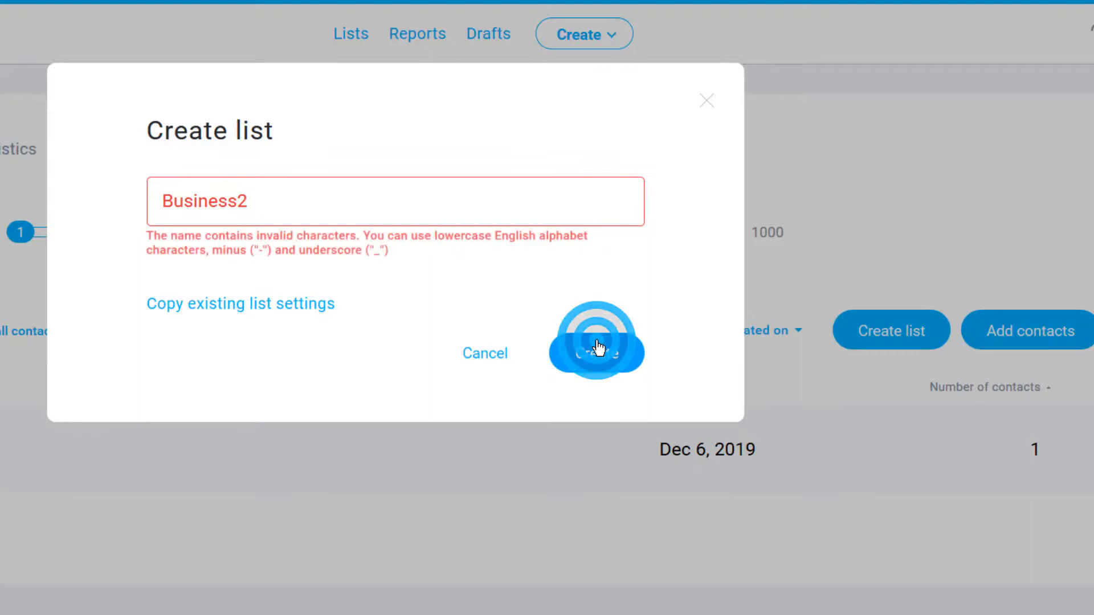
- Change the new list's name to lowercase business2 and create the list
left_click(174, 197)
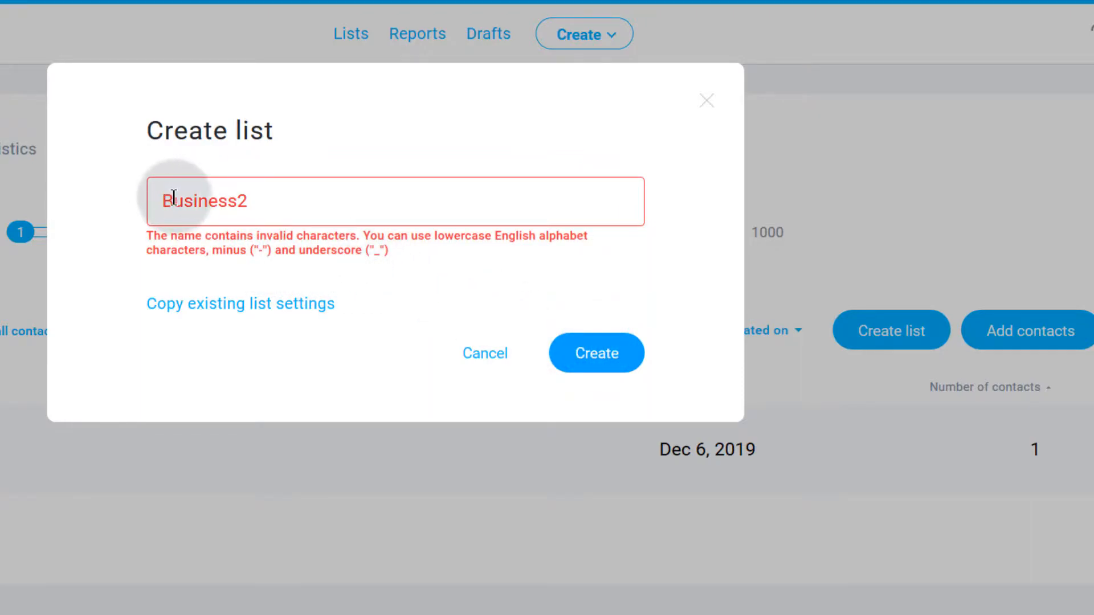
left_click(174, 197)
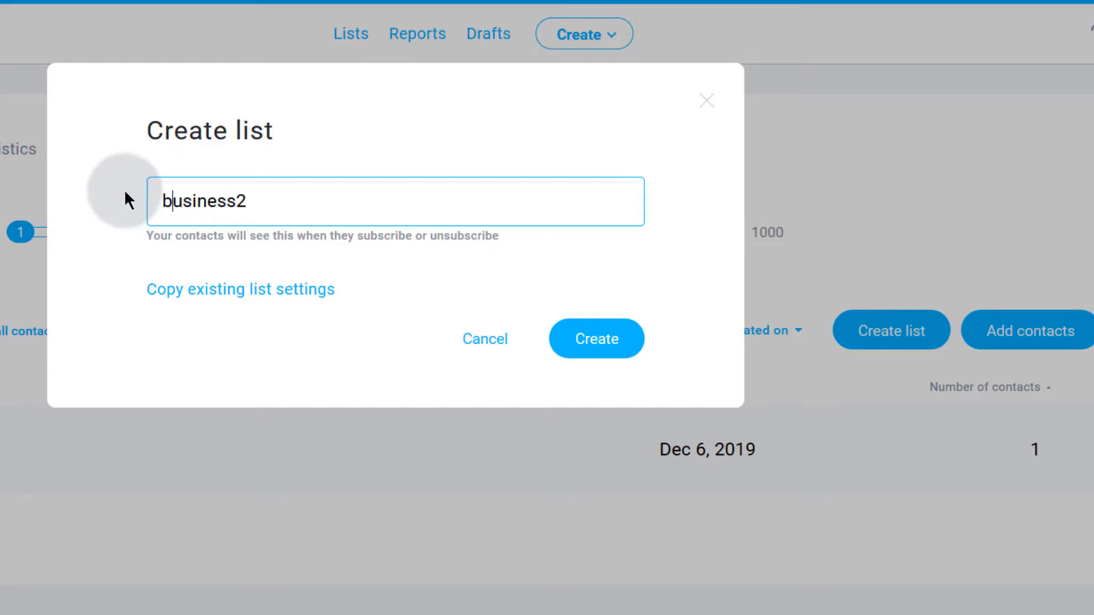
left_click(587, 341)
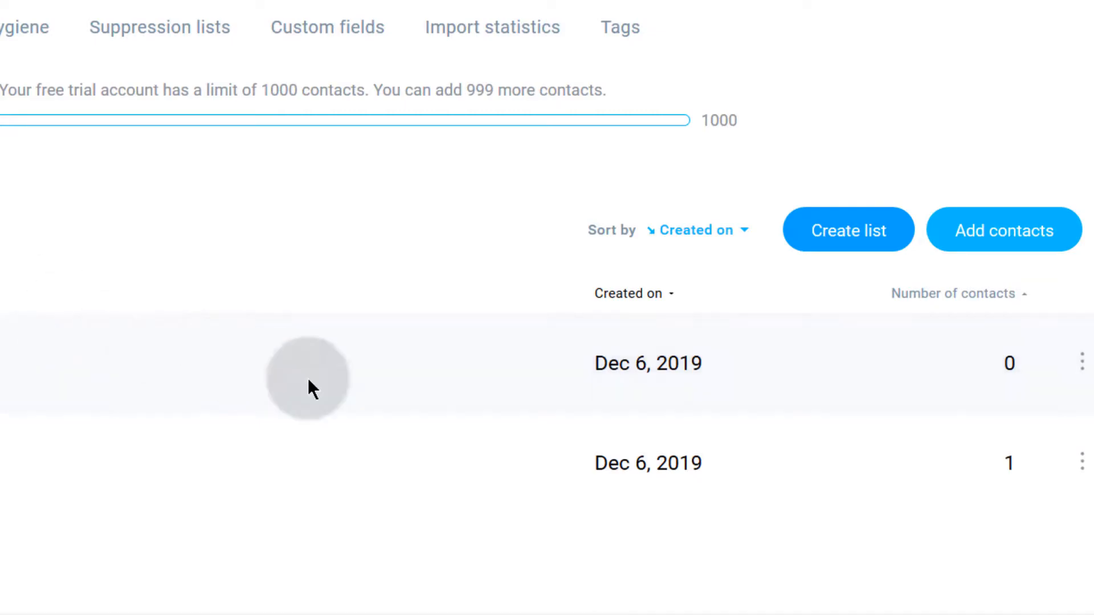
- Start adding contacts and select business2 as the list that receives them
left_click(1007, 230)
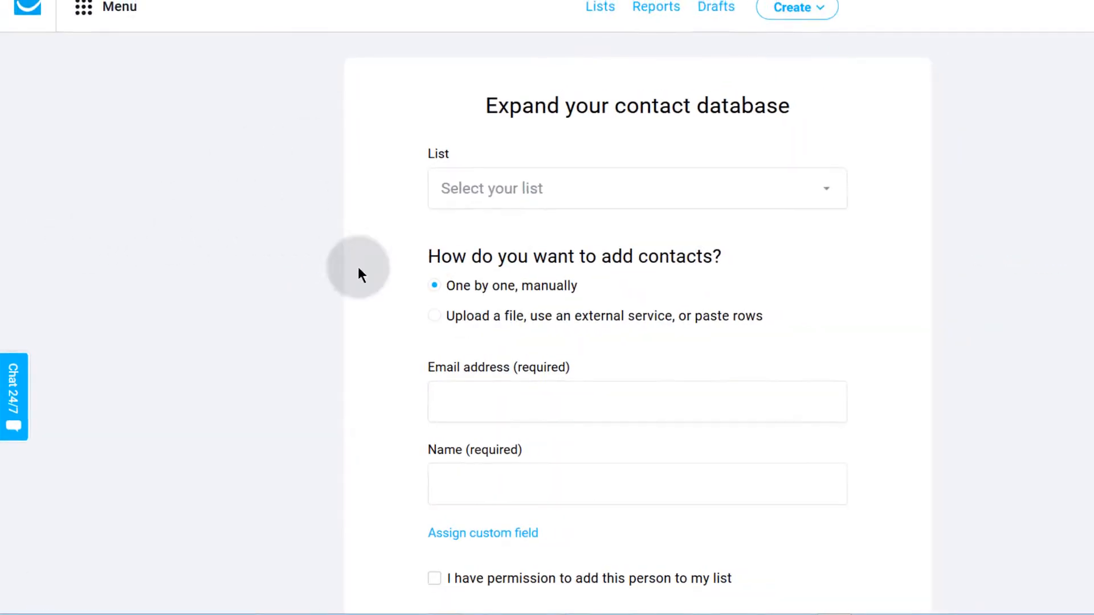
left_click(504, 189)
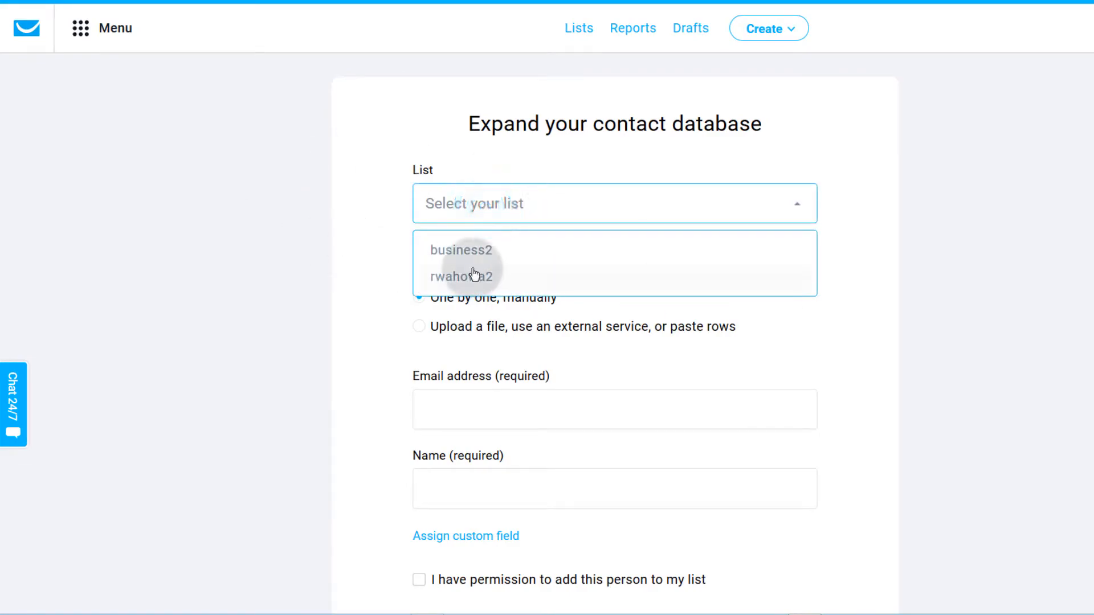
left_click(460, 251)
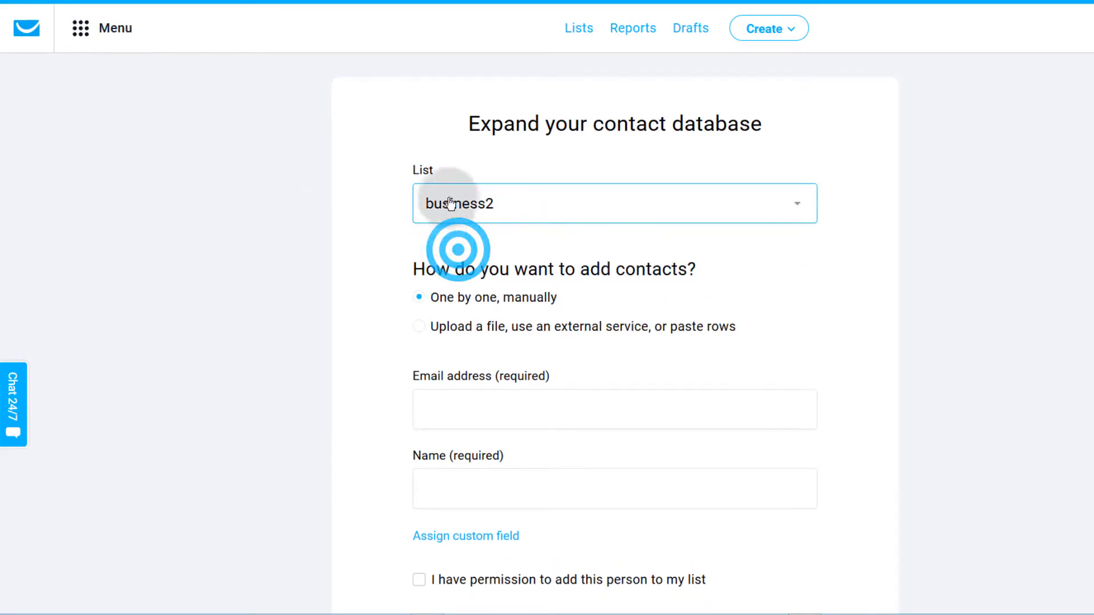
scroll(473, 388, "down", 2)
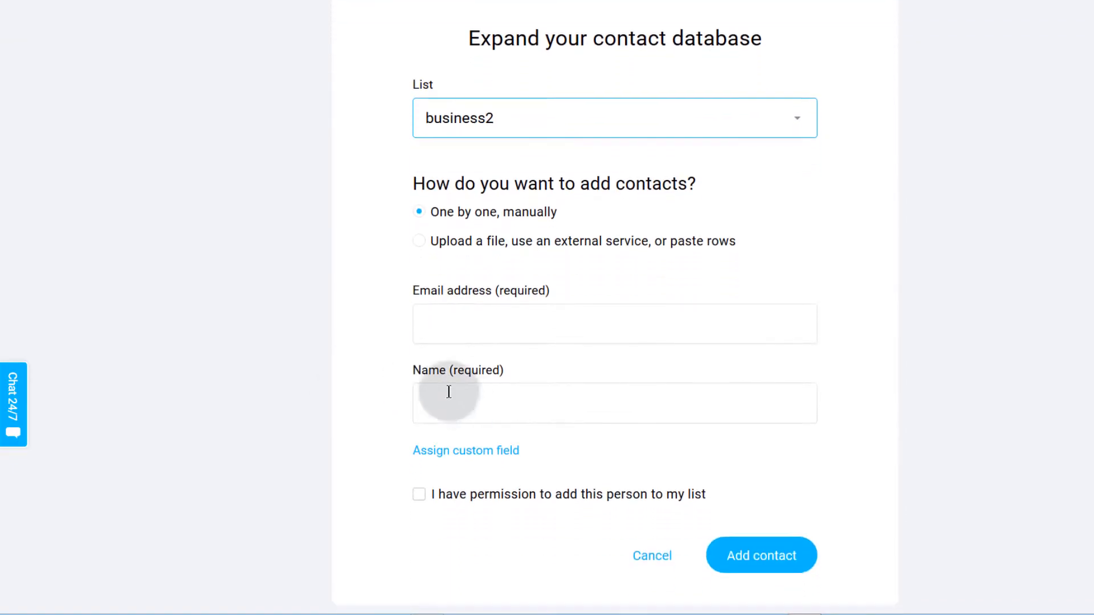
left_click_drag(425, 211, 560, 217)
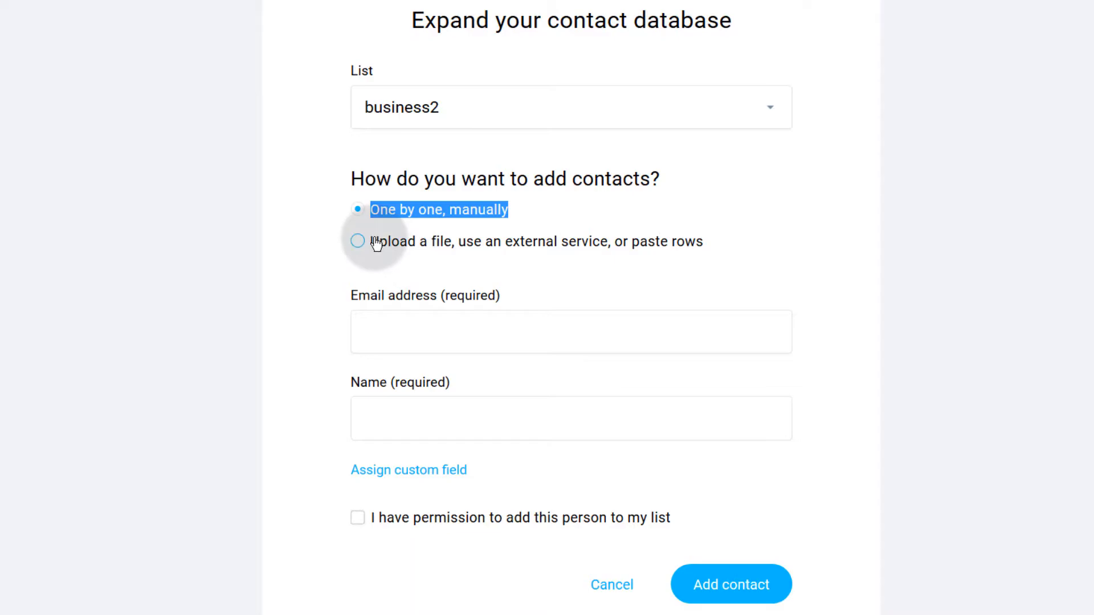
left_click(324, 264)
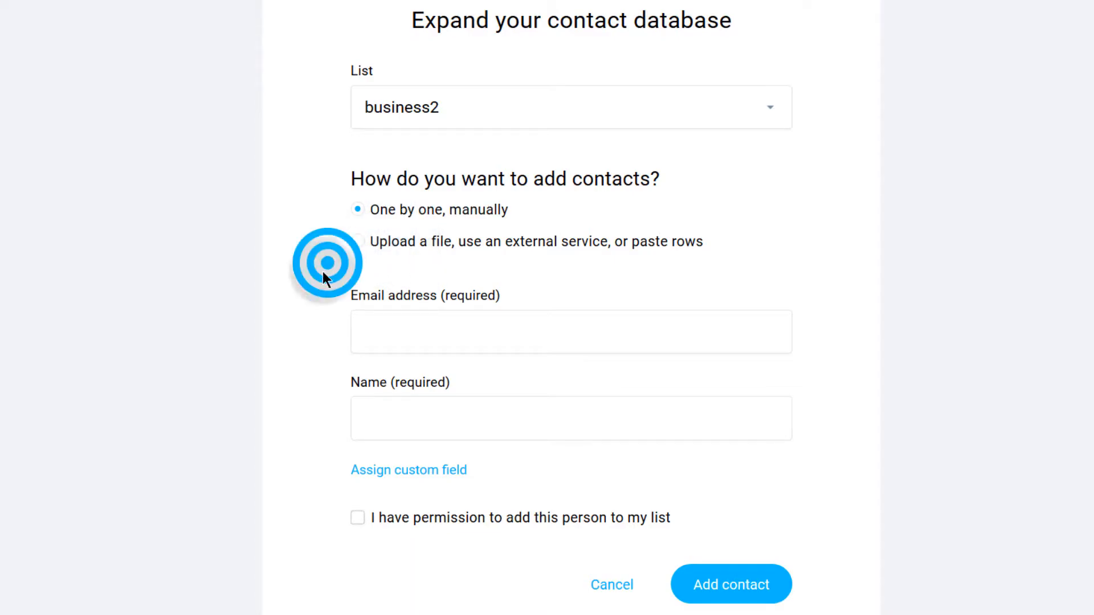
- Assign the url custom field to the manually entered contact, leaving the email address and name empty
left_click(376, 329)
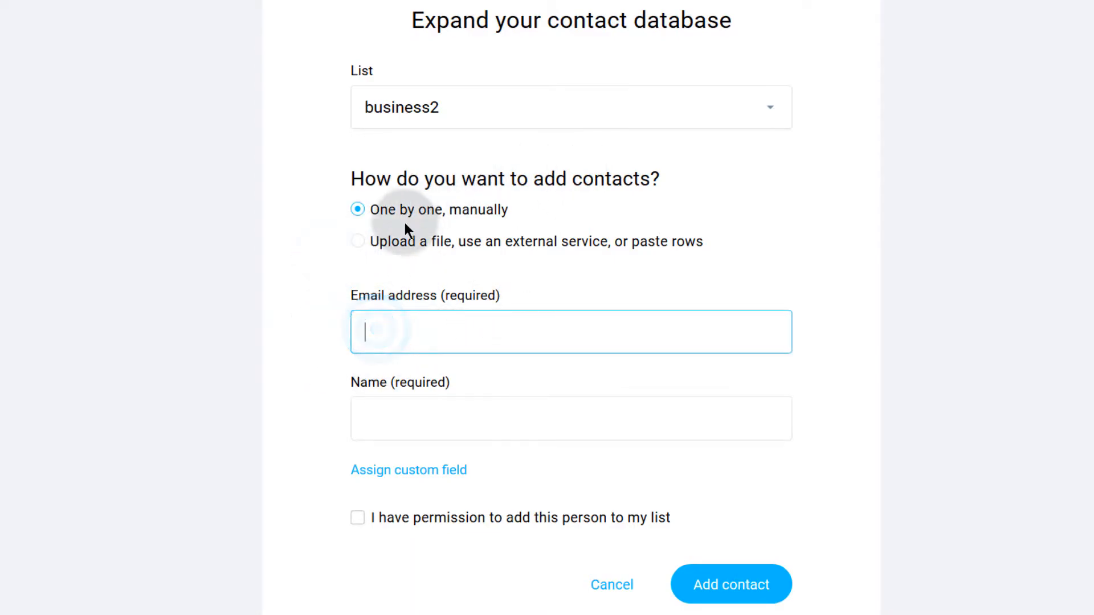
left_click(371, 324)
scroll(333, 356, "down", 3)
left_click(375, 330)
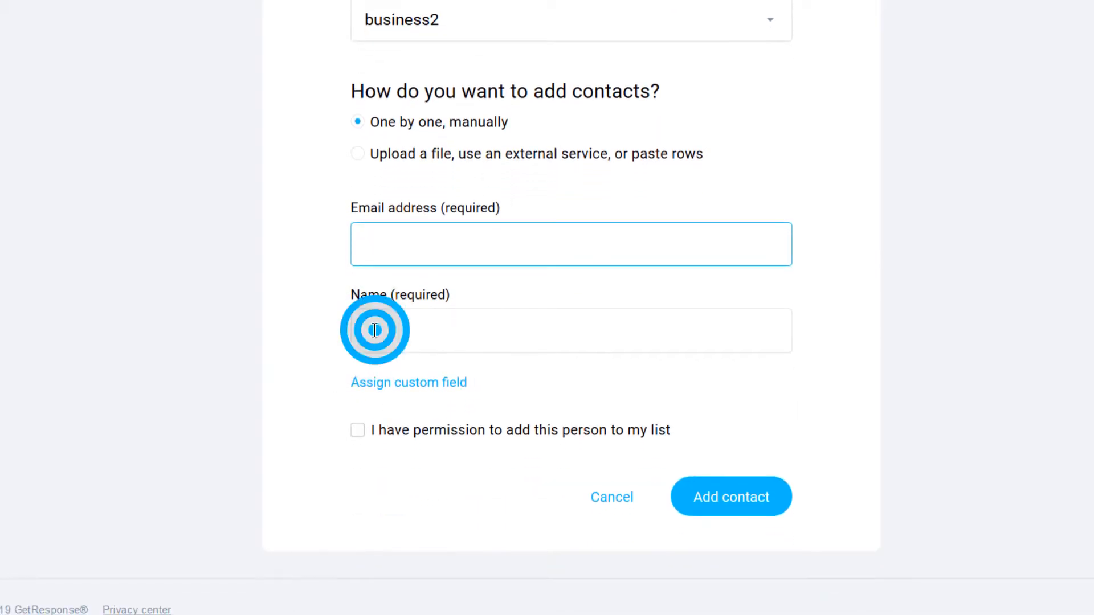
left_click(399, 382)
left_click(438, 417)
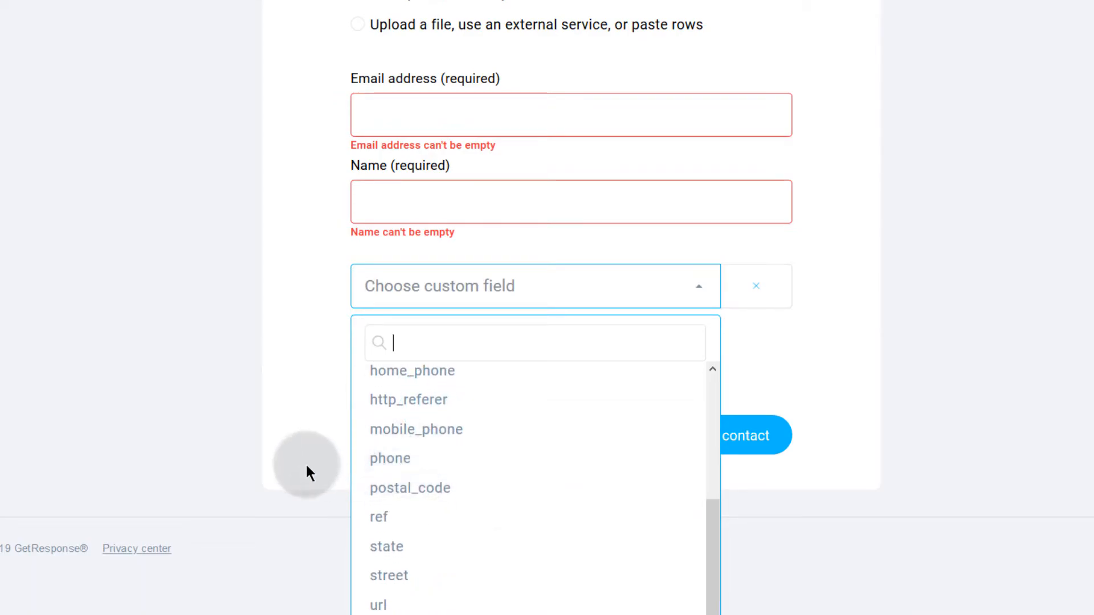
left_click(380, 606)
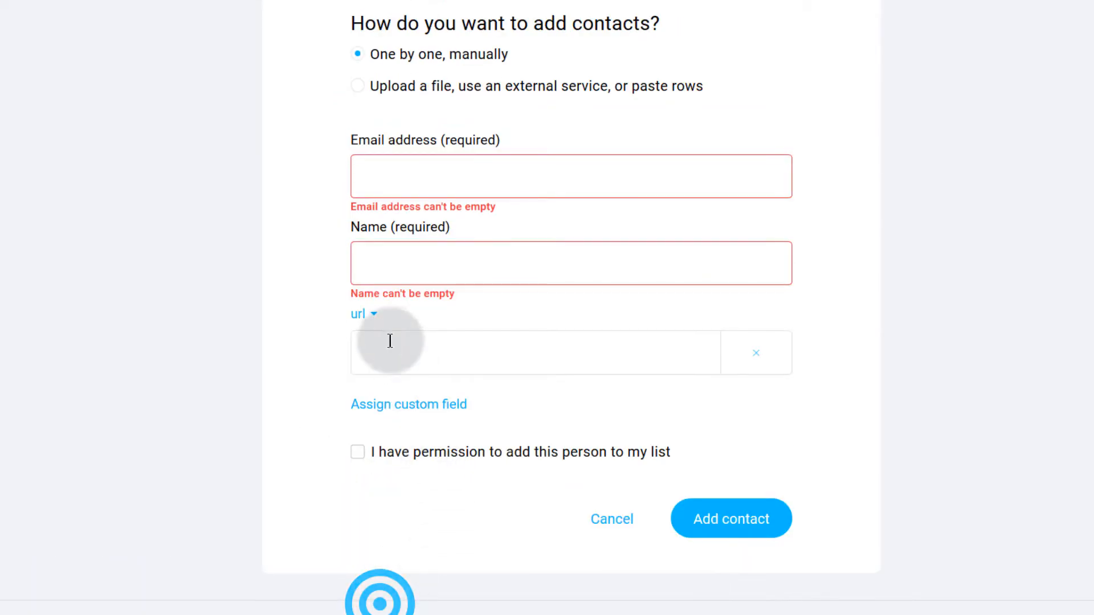
- Confirm having permission to add this person to the list
left_click(393, 255)
left_click(490, 349)
left_click(379, 259)
scroll(355, 441, "down", 1)
left_click(354, 436)
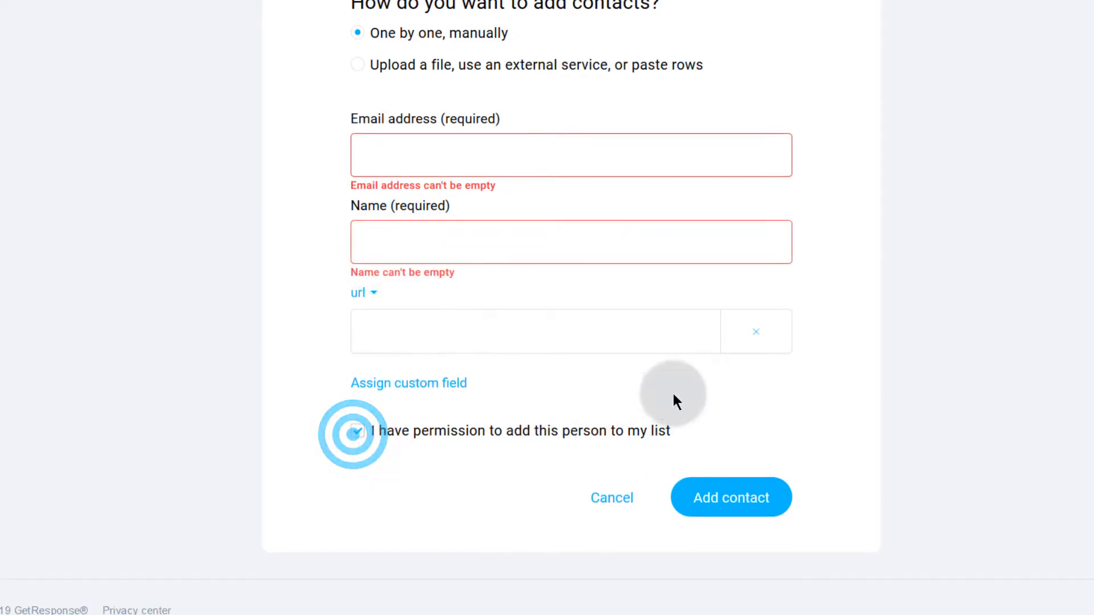
- Review the contact's email, name, url and permission fields and the available destination lists
left_click(371, 156)
left_click(391, 244)
left_click(379, 325)
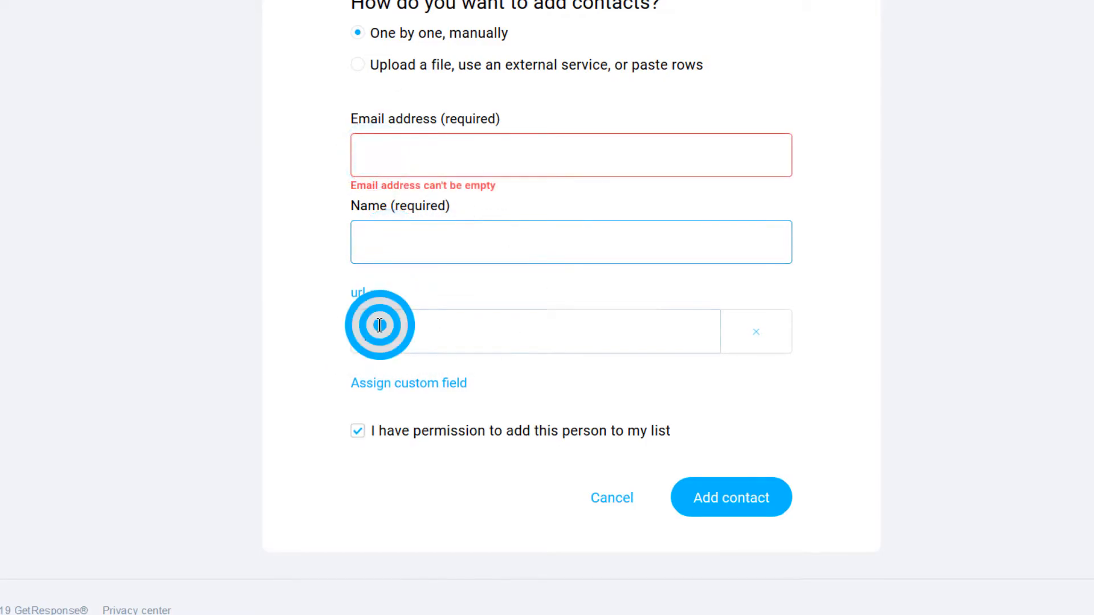
left_click(403, 428)
left_click(388, 430)
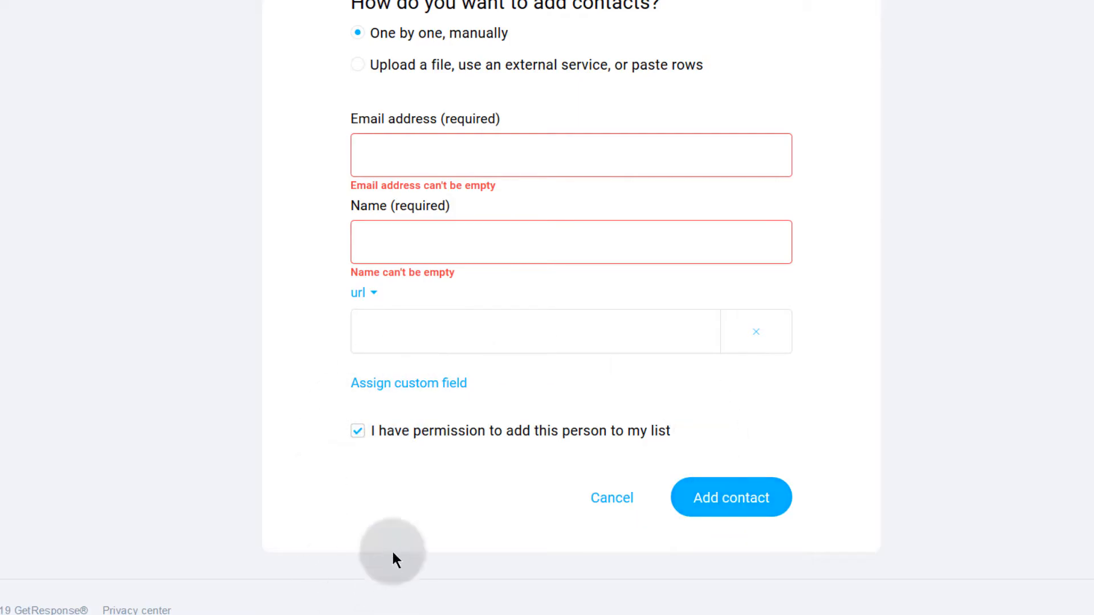
scroll(359, 484, "up", 5)
left_click(442, 199)
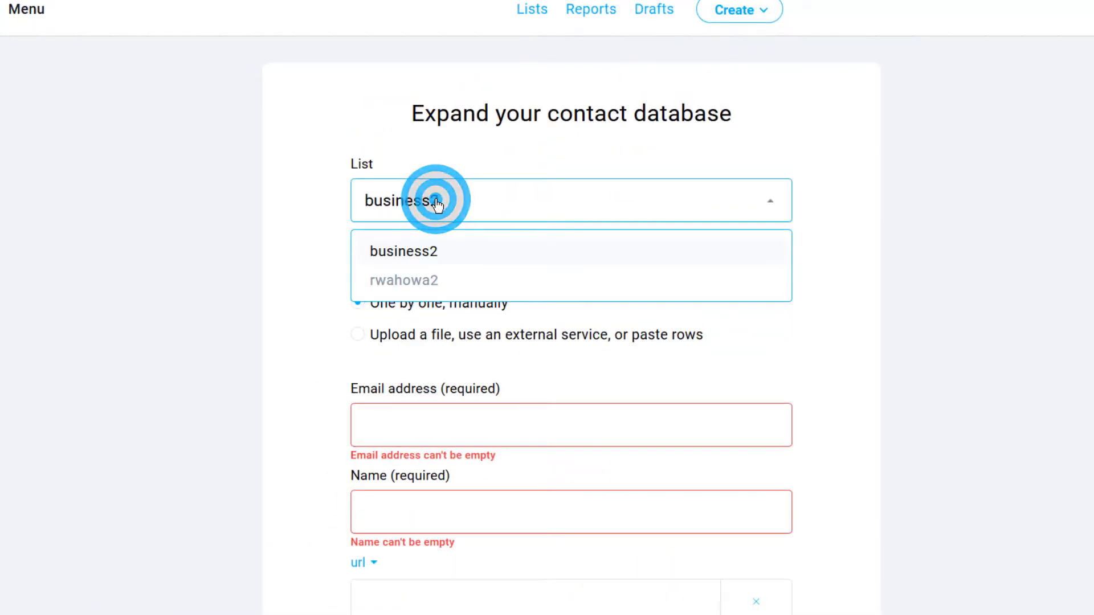
left_click(274, 242)
scroll(275, 250, "down", 5)
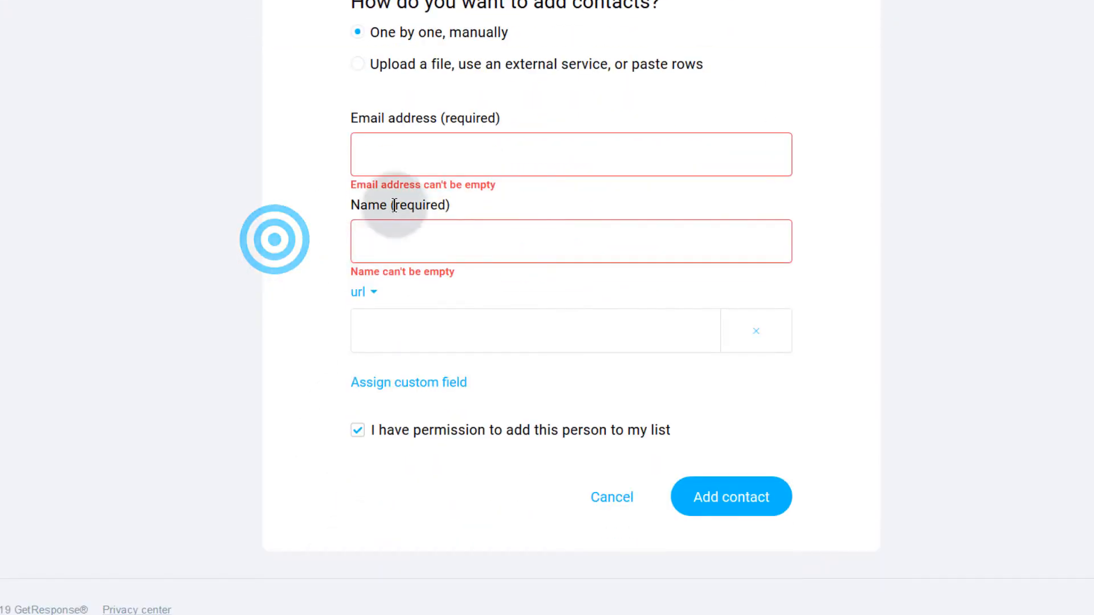
- Switch to adding contacts by file, external service or pasted rows, and show the services that can be connected
left_click(387, 62)
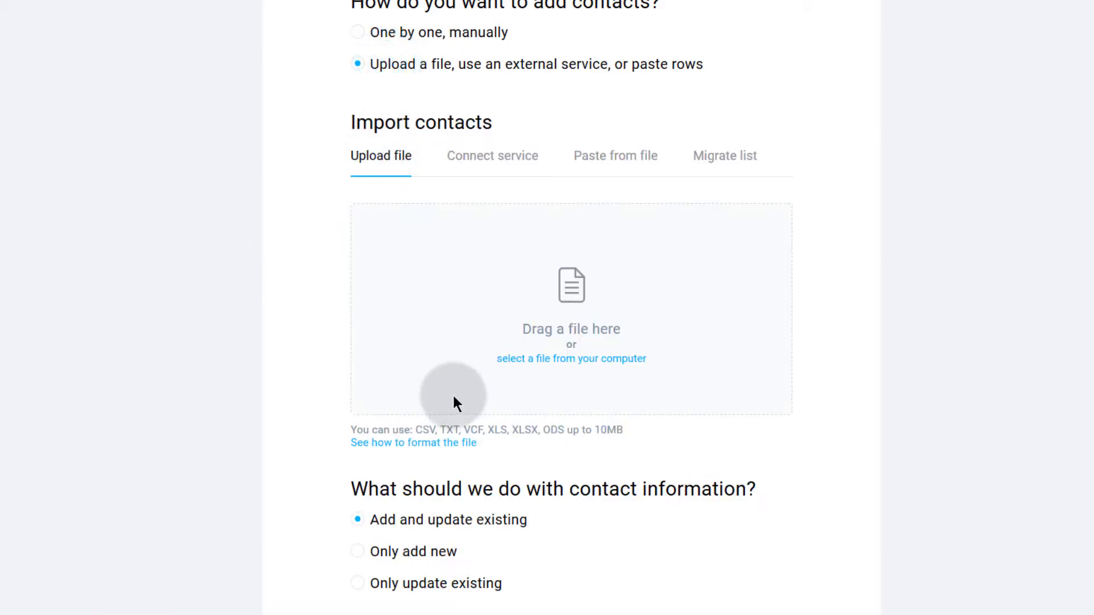
left_click_drag(415, 430, 637, 428)
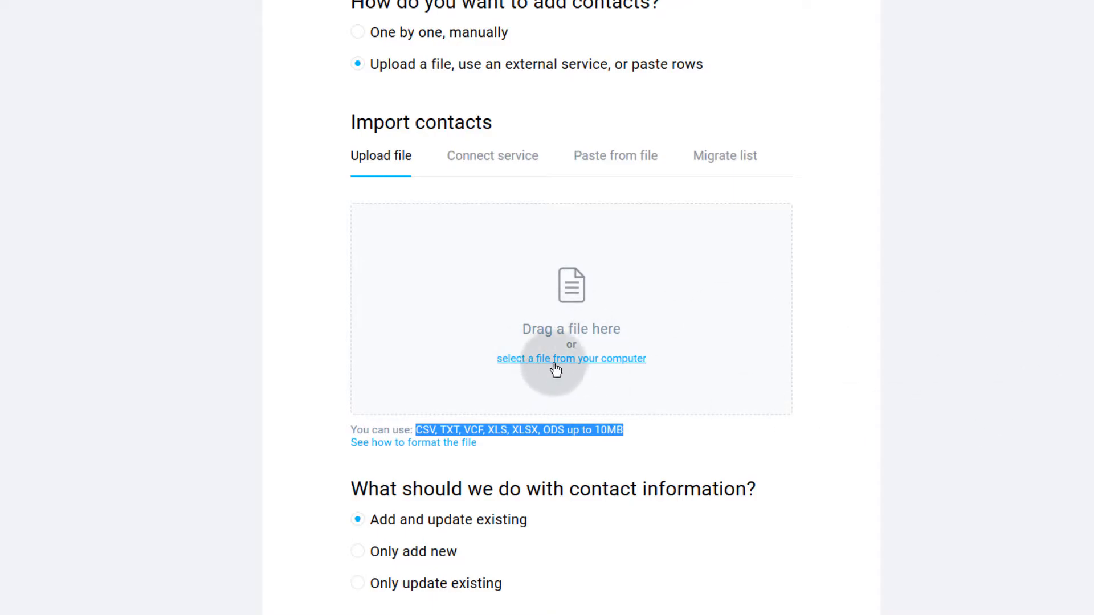
left_click(482, 157)
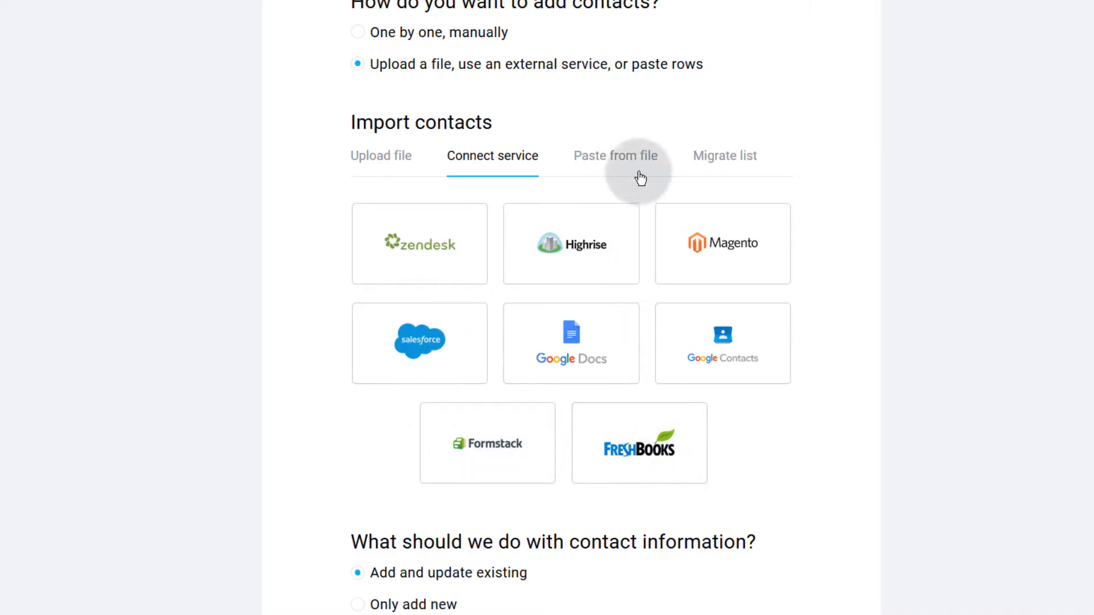
- Show the Paste from file import method and examine its entry box and the options for handling contact information
left_click(611, 158)
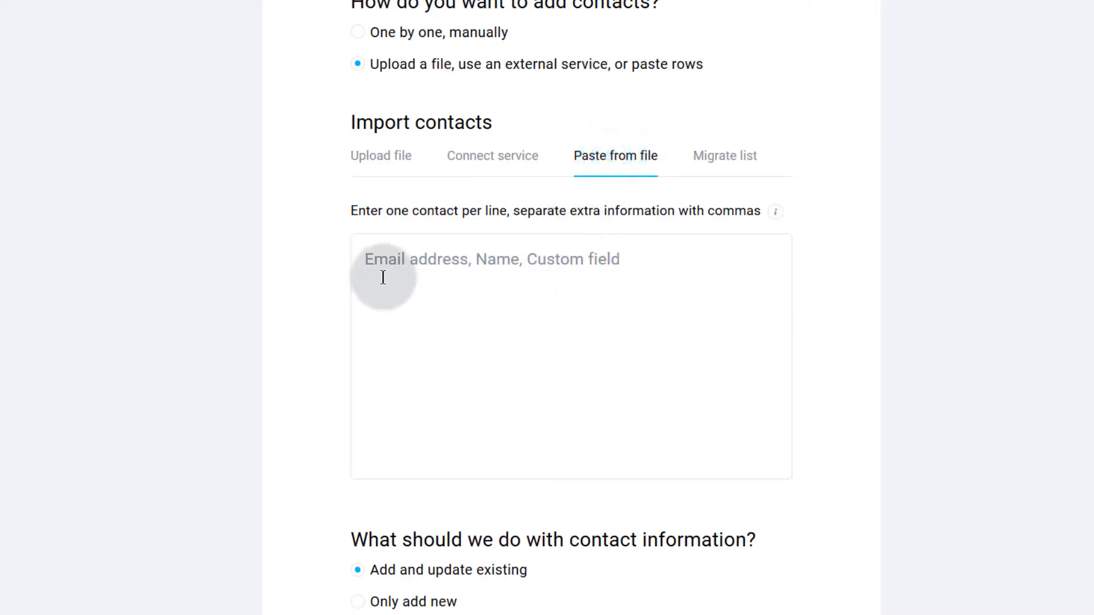
left_click(363, 257)
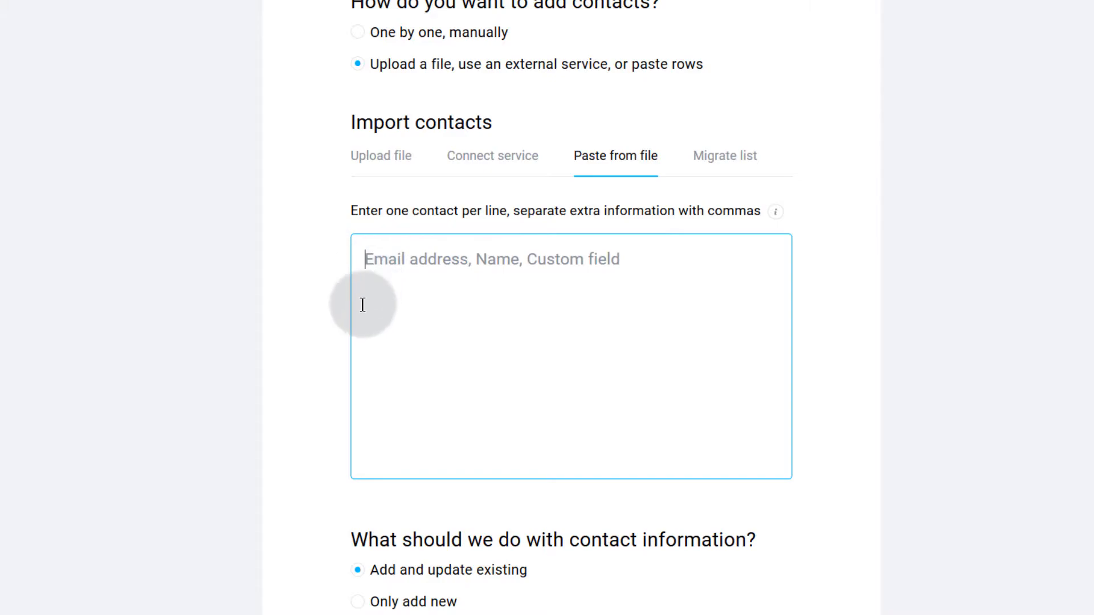
left_click(366, 259)
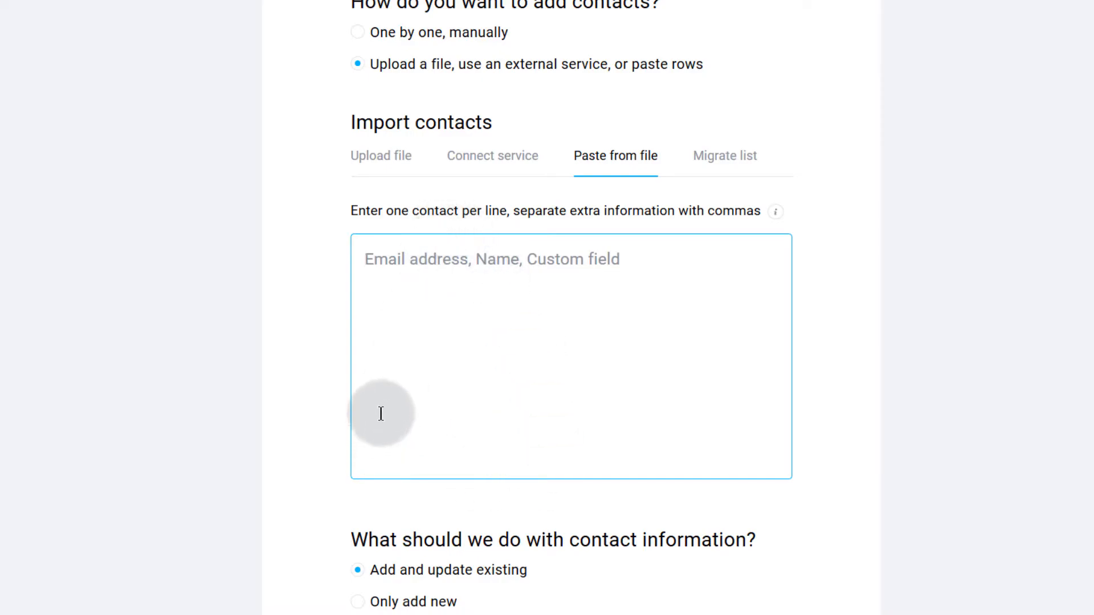
scroll(393, 433, "down", 2)
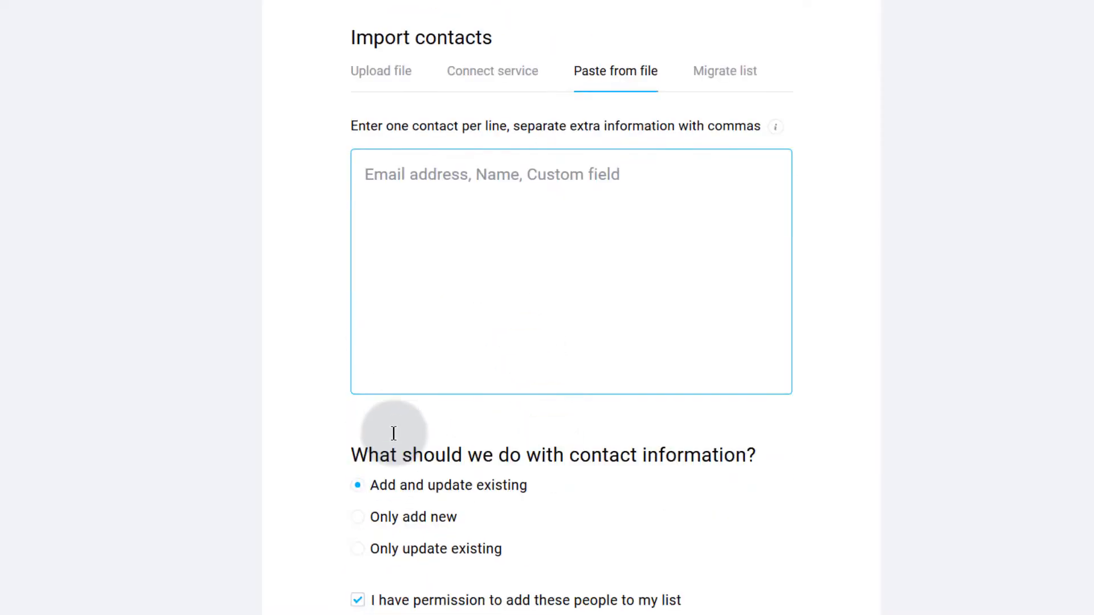
scroll(393, 434, "down", 4)
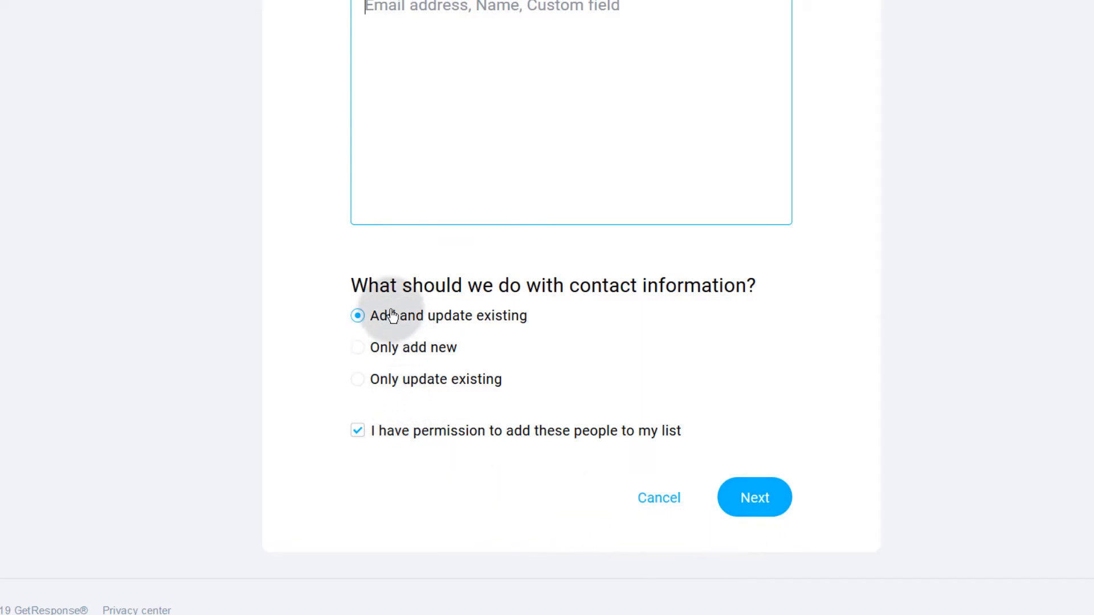
scroll(448, 333, "up", 10)
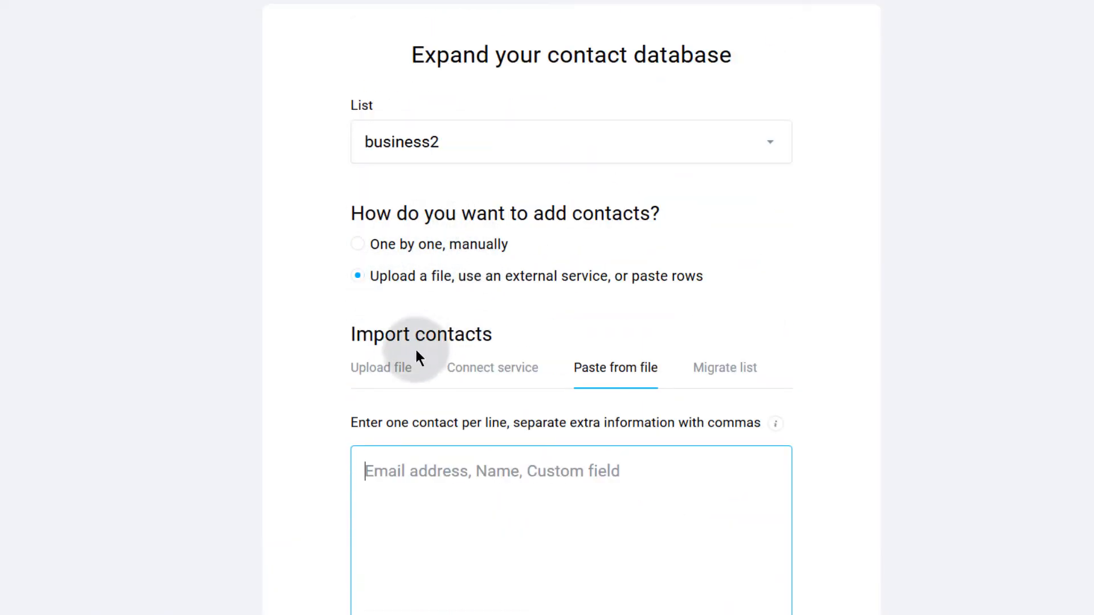
- Return to the Upload file import method and review its options for adding and updating contacts
left_click(382, 369)
scroll(384, 370, "down", 9)
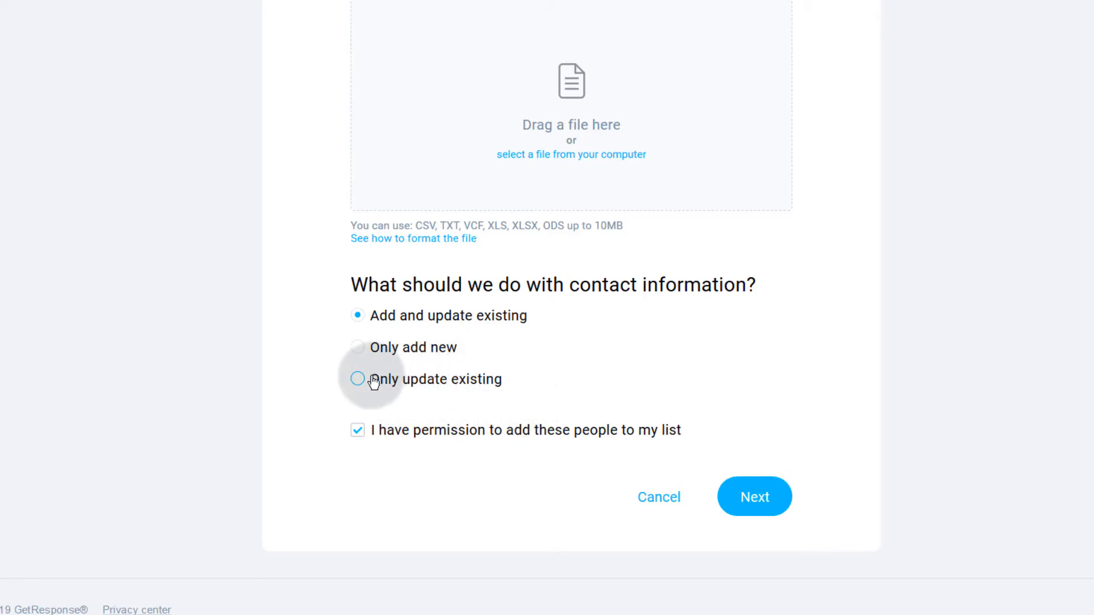
scroll(530, 399, "up", 8)
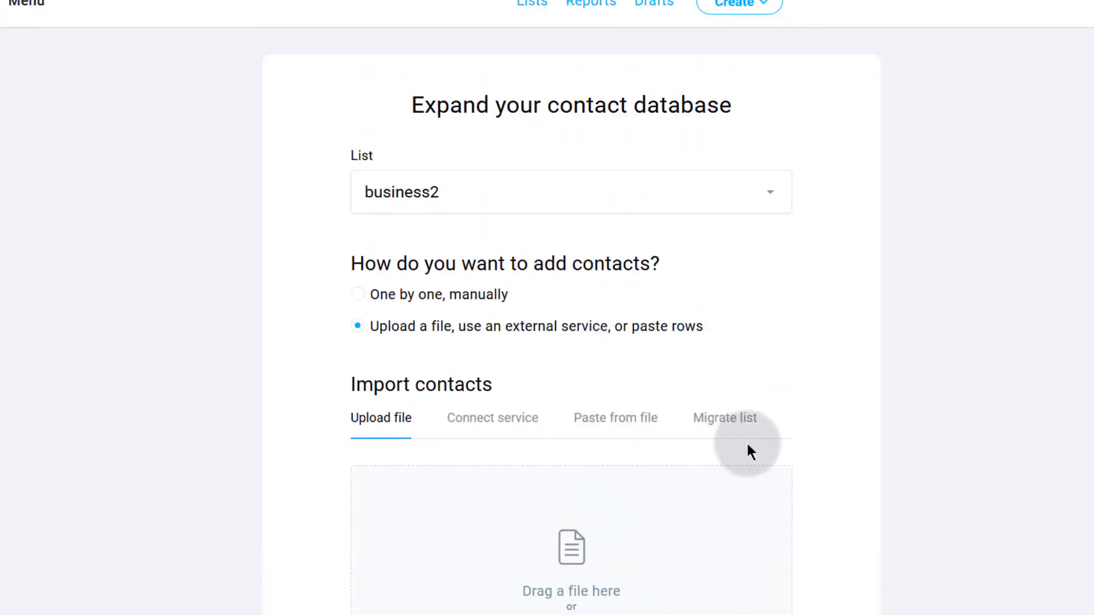
- Choose the Migrate list import method and review its list source and file upload settings
left_click(722, 424)
scroll(554, 451, "down", 8)
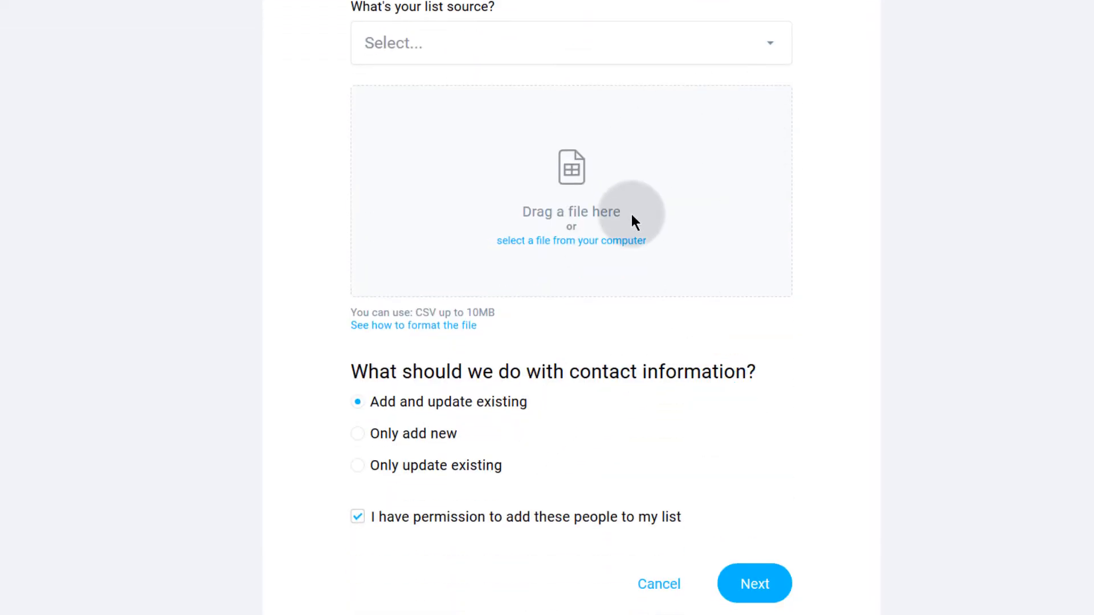
- Choose MailChimp as the list source for the contact migration
scroll(421, 410, "up", 7)
left_click(399, 419)
left_click(392, 494)
scroll(390, 496, "down", 8)
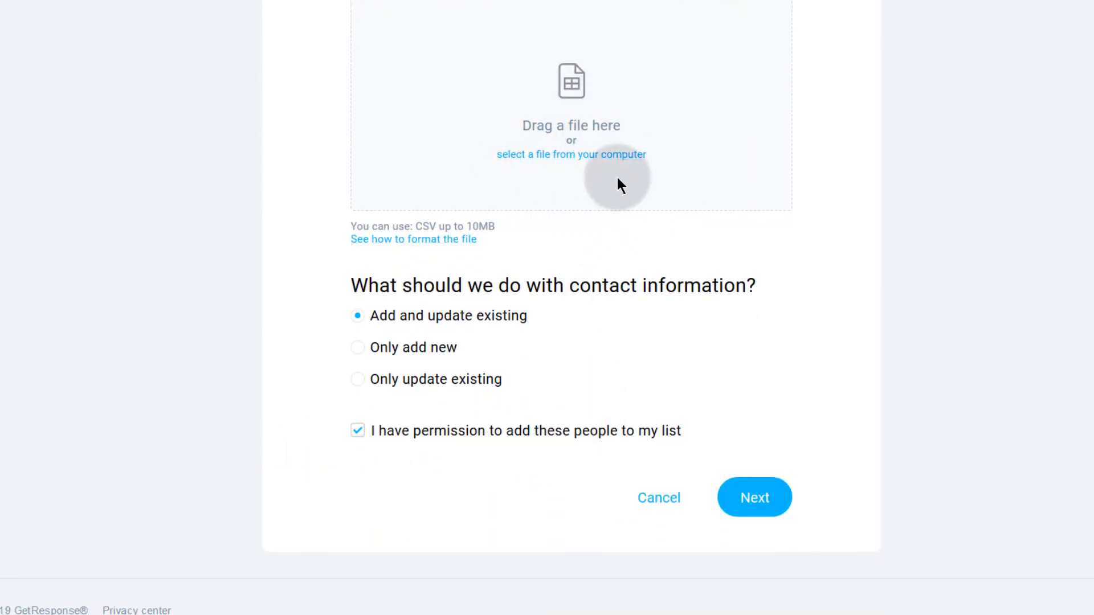
- Review the migration form's file upload area, contact information options and permission setting, and cancel the import
scroll(598, 205, "up", 5)
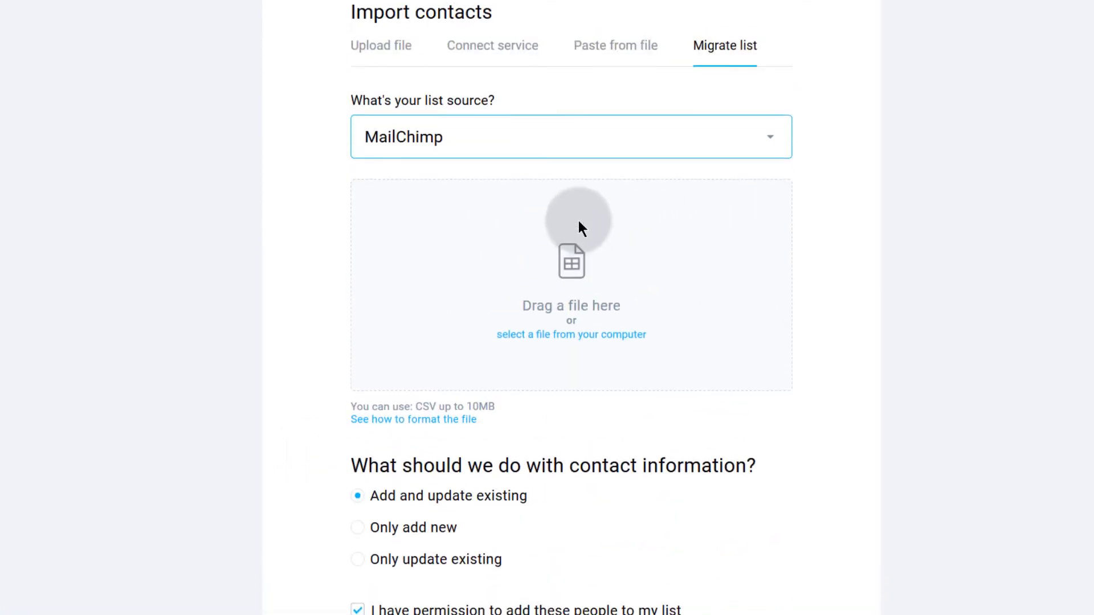
scroll(462, 231, "up", 1)
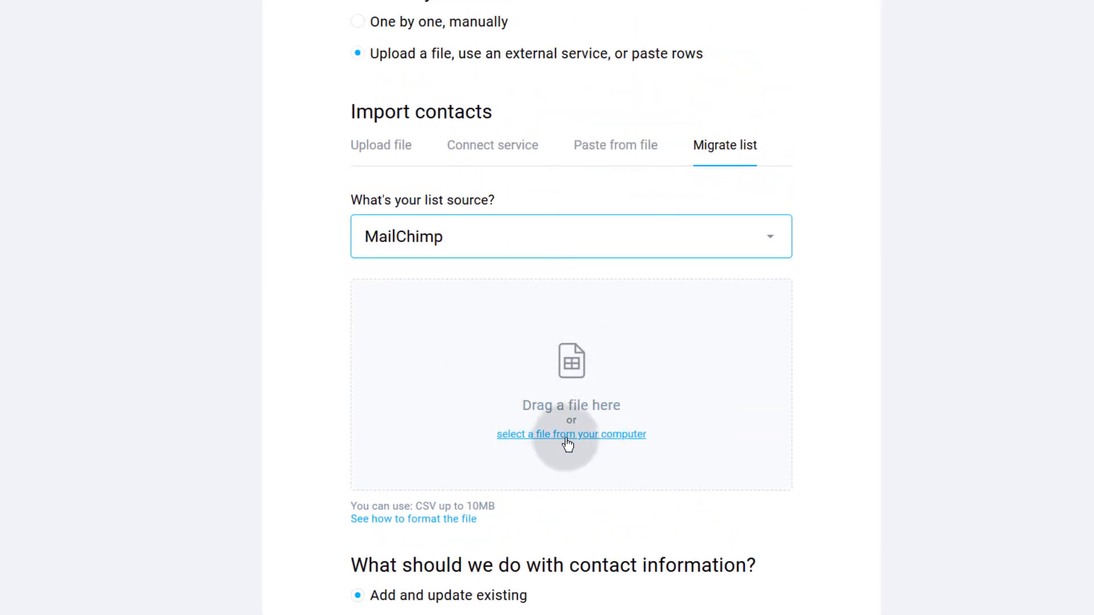
scroll(549, 454, "down", 5)
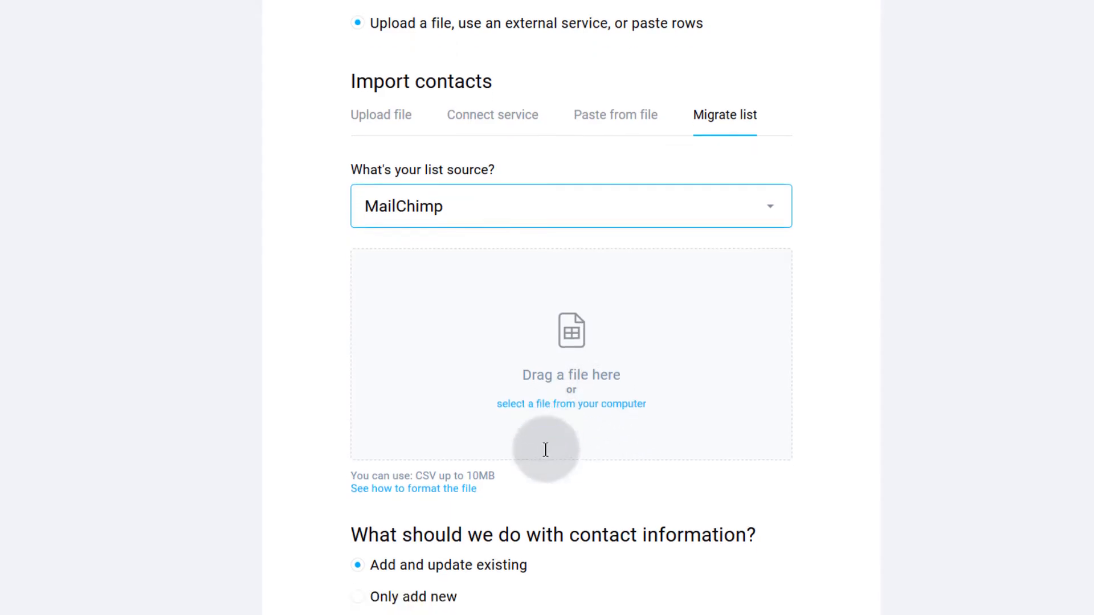
scroll(476, 378, "up", 8)
scroll(634, 303, "up", 2)
scroll(634, 302, "down", 3)
scroll(631, 295, "up", 3)
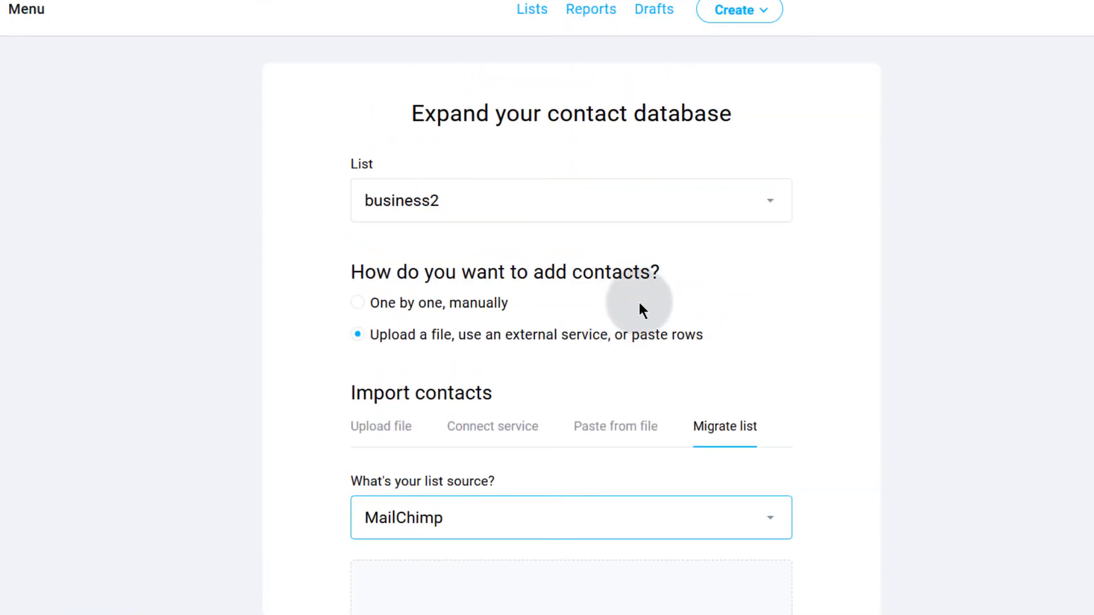
scroll(637, 296, "down", 10)
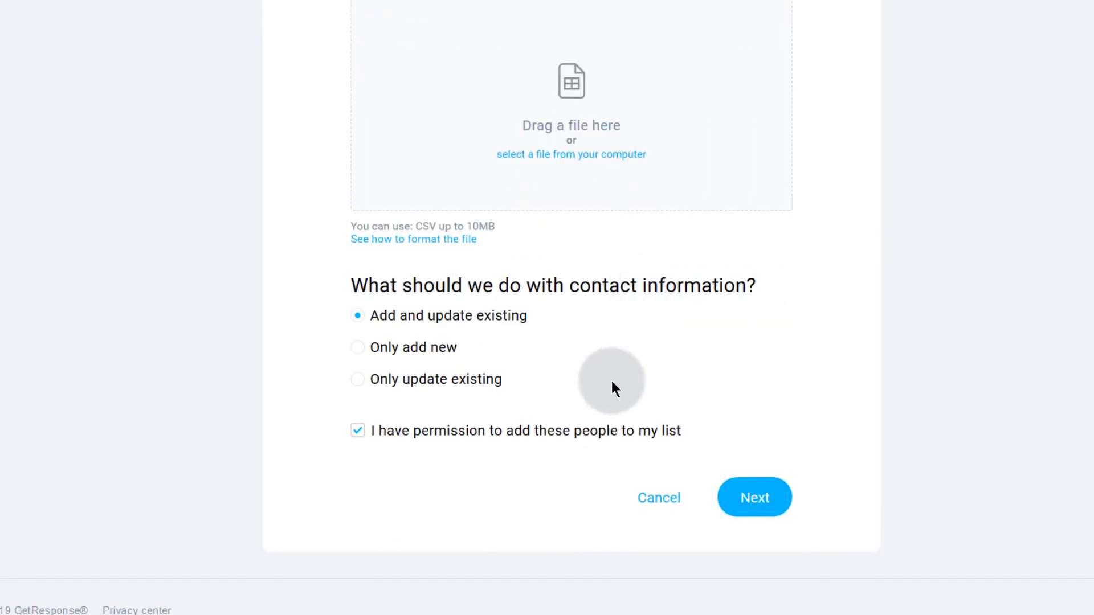
left_click(667, 498)
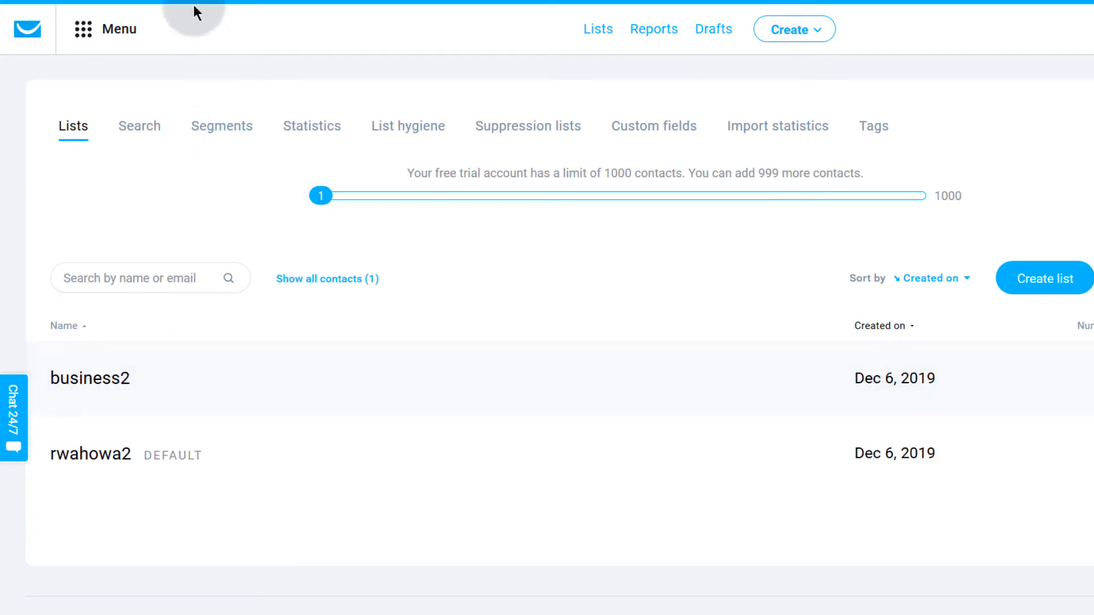
- Show the overview of communication and growth tools available in the account and look through its entries
left_click(91, 31)
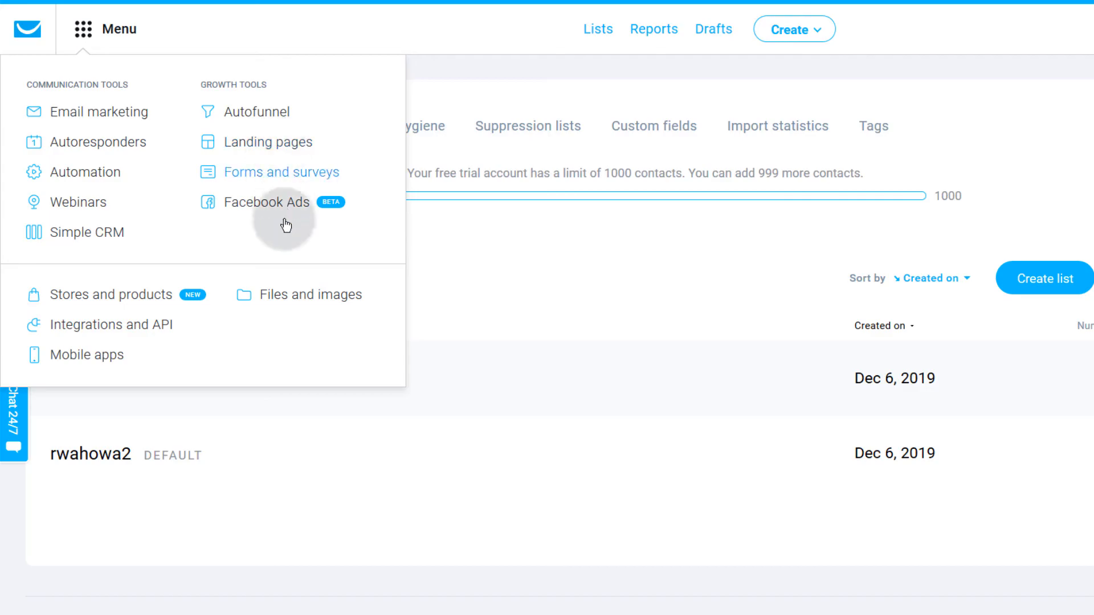
left_click(95, 419)
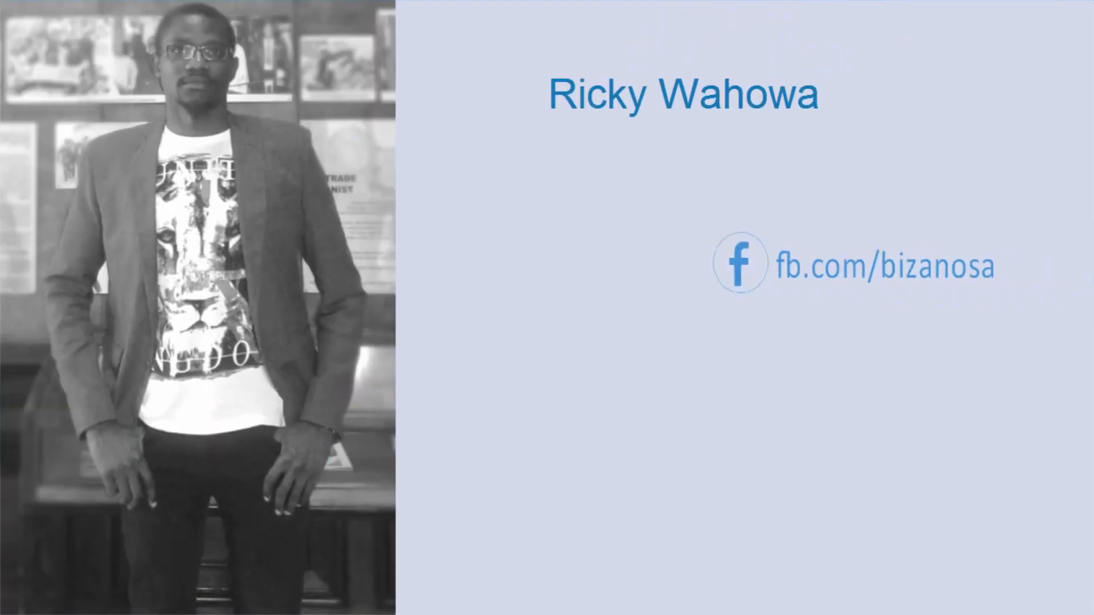